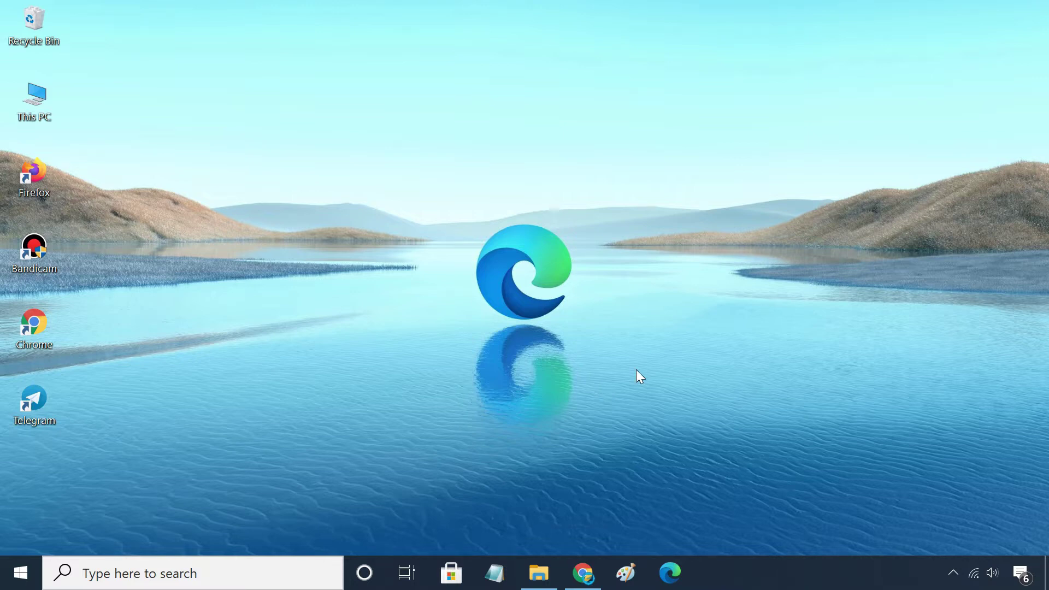
Step: Restore the Chrome window showing the Rufus website from the taskbar
left_click(580, 571)
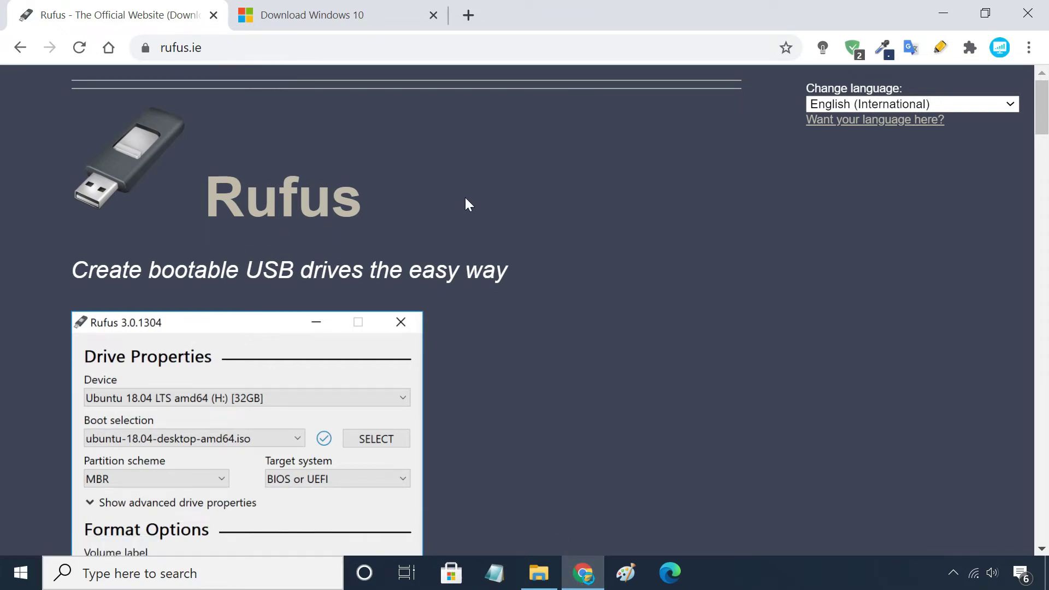
Step: Download Rufus 3.11 from rufus.ie, keep rufus-3.11.exe despite the warning, and close Chrome
left_click(346, 14)
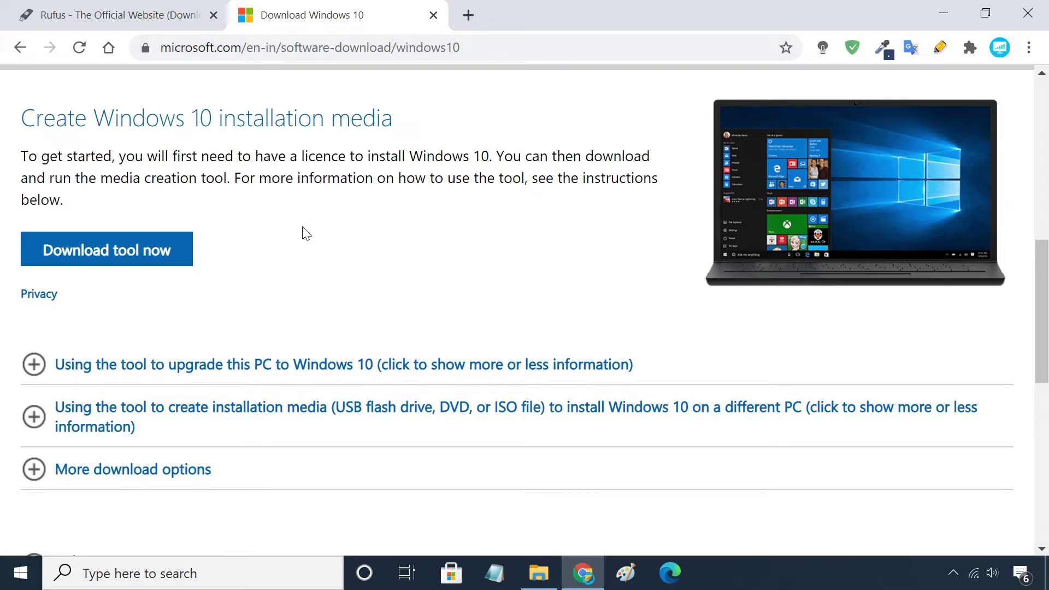
left_click(113, 14)
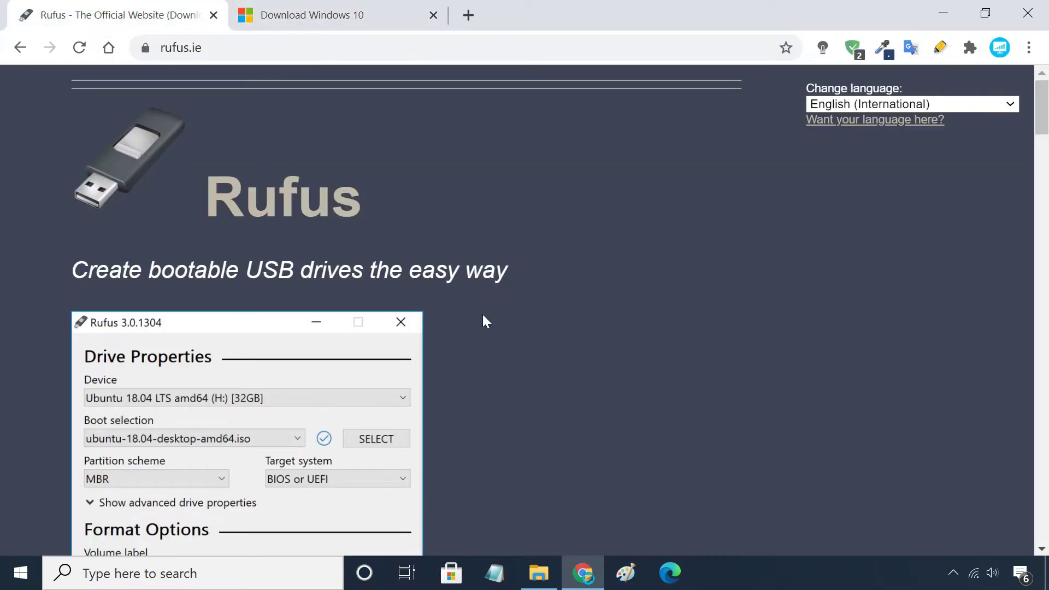
scroll(483, 322, "down", 5)
scroll(483, 321, "down", 7)
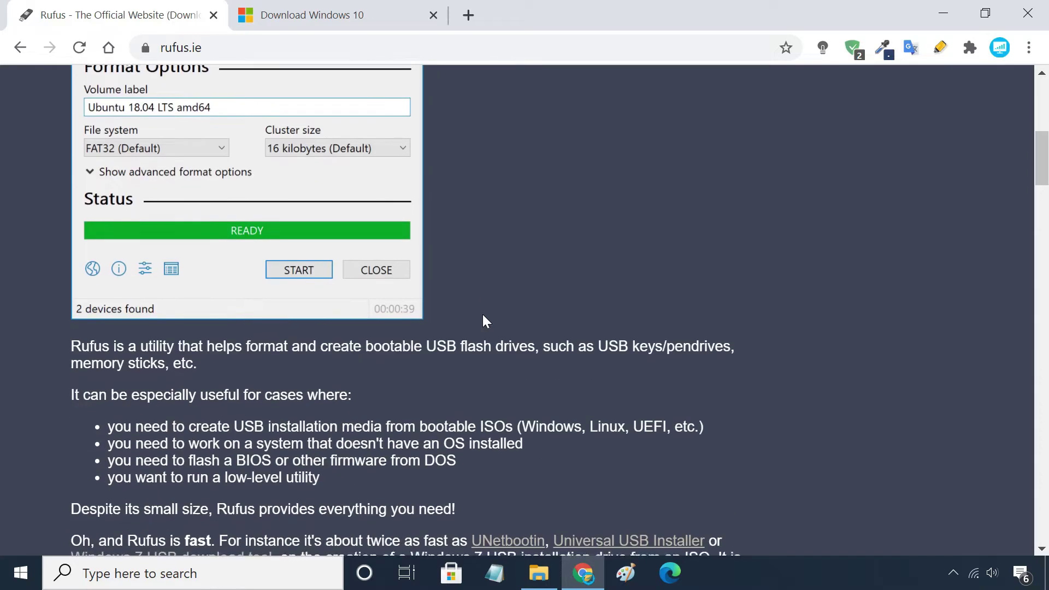
scroll(483, 322, "down", 5)
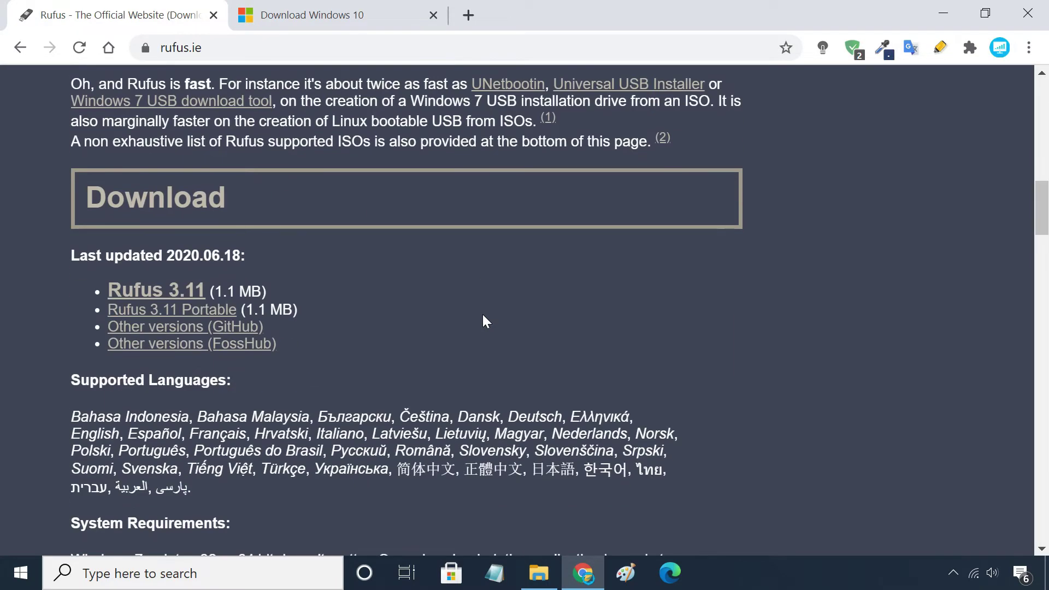
left_click(158, 295)
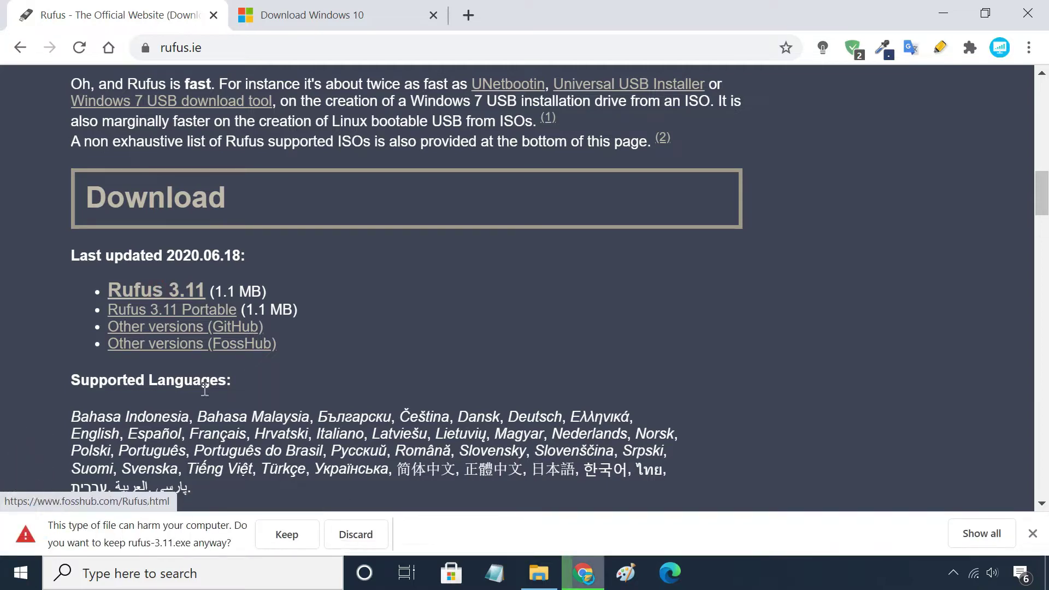
left_click(286, 535)
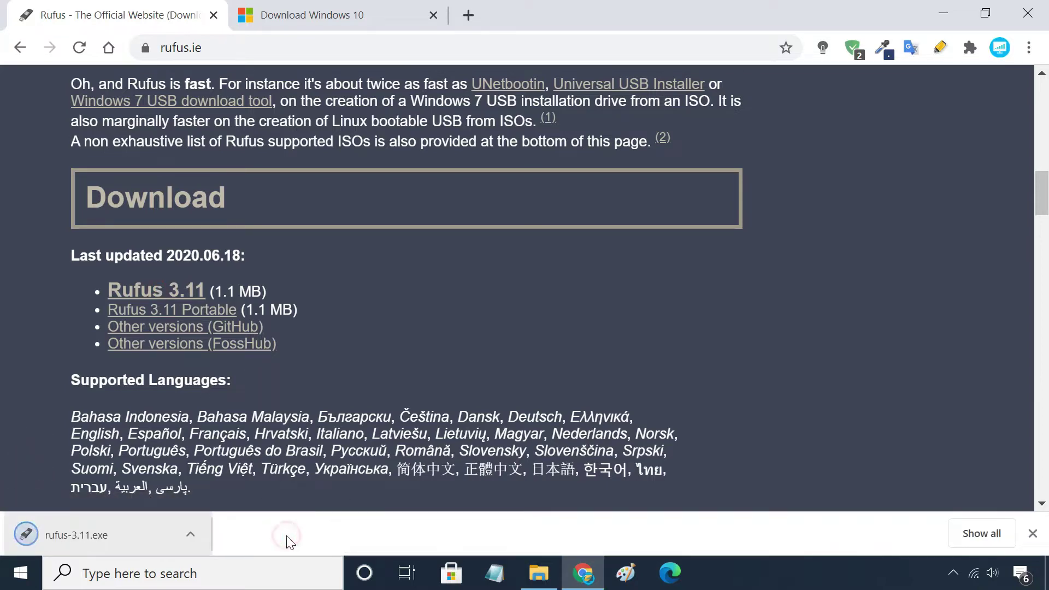
left_click(1027, 14)
Step: Run rufus-3.11 from the Downloads folder as administrator and minimise File Explorer
left_click(540, 573)
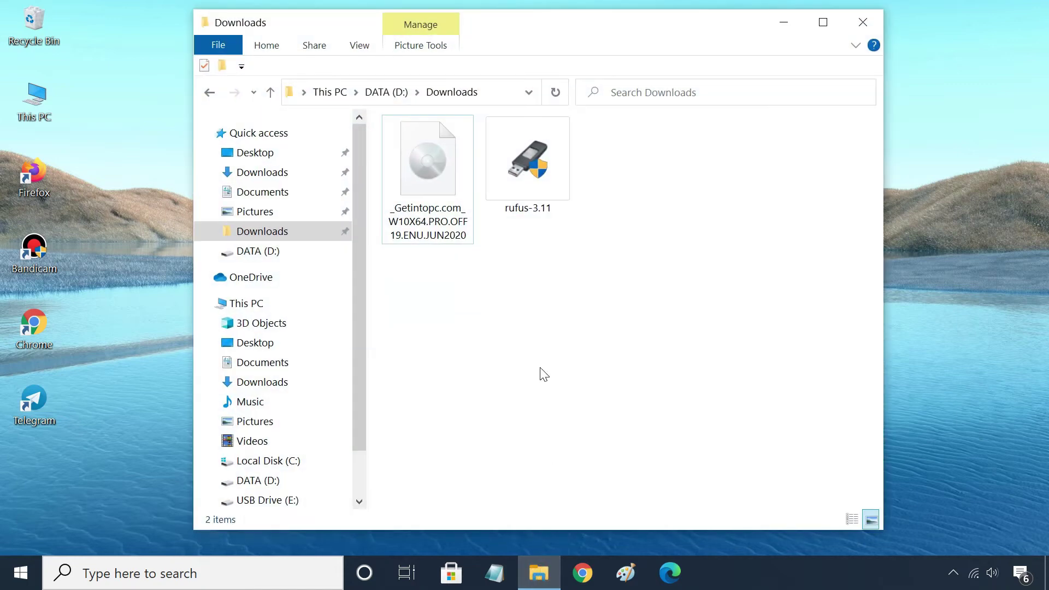
left_click(535, 216)
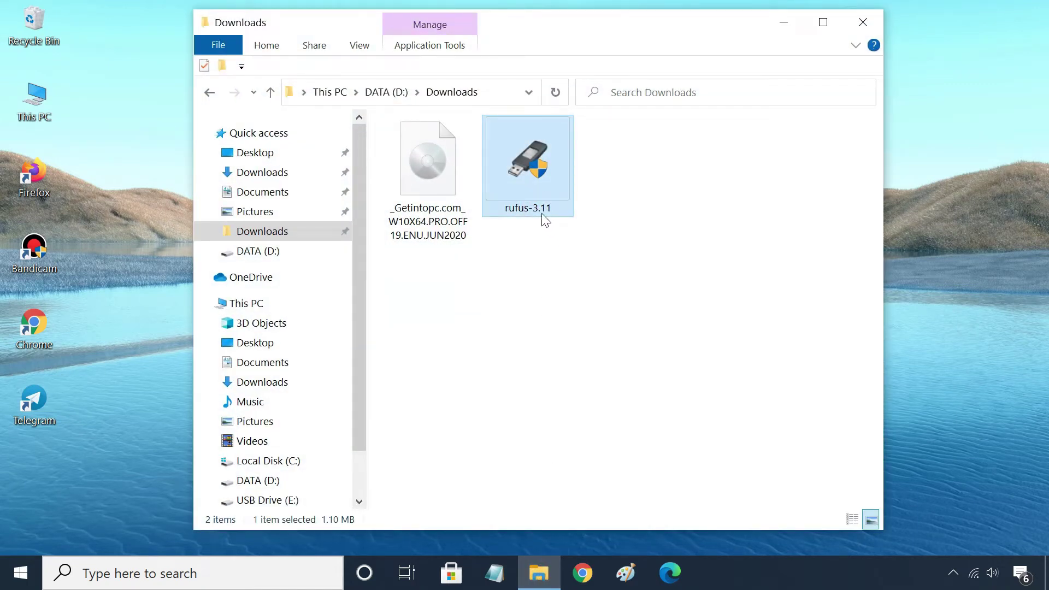
right_click(532, 189)
left_click(583, 143)
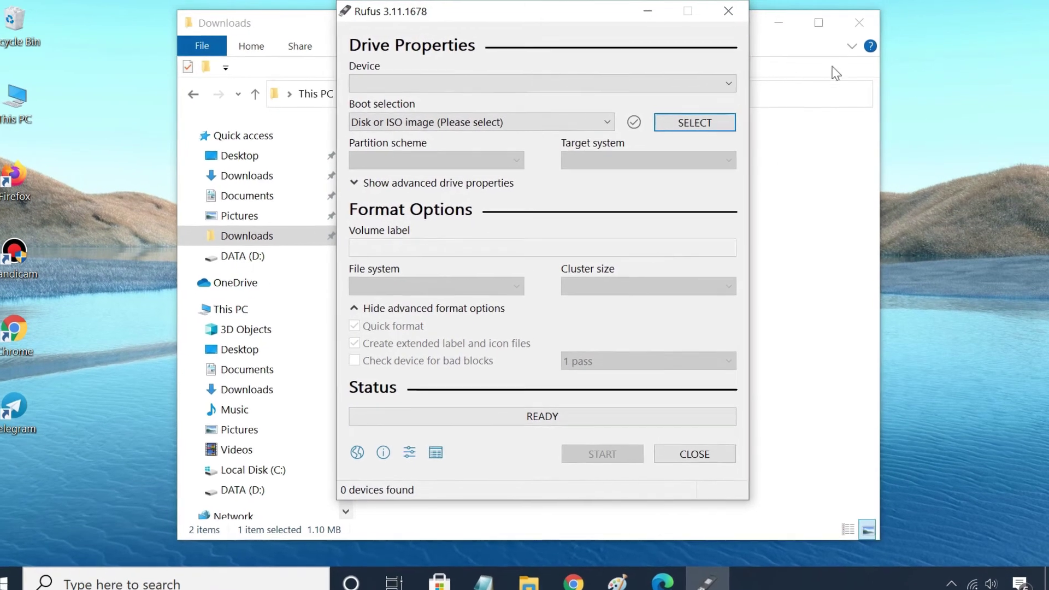
left_click(779, 22)
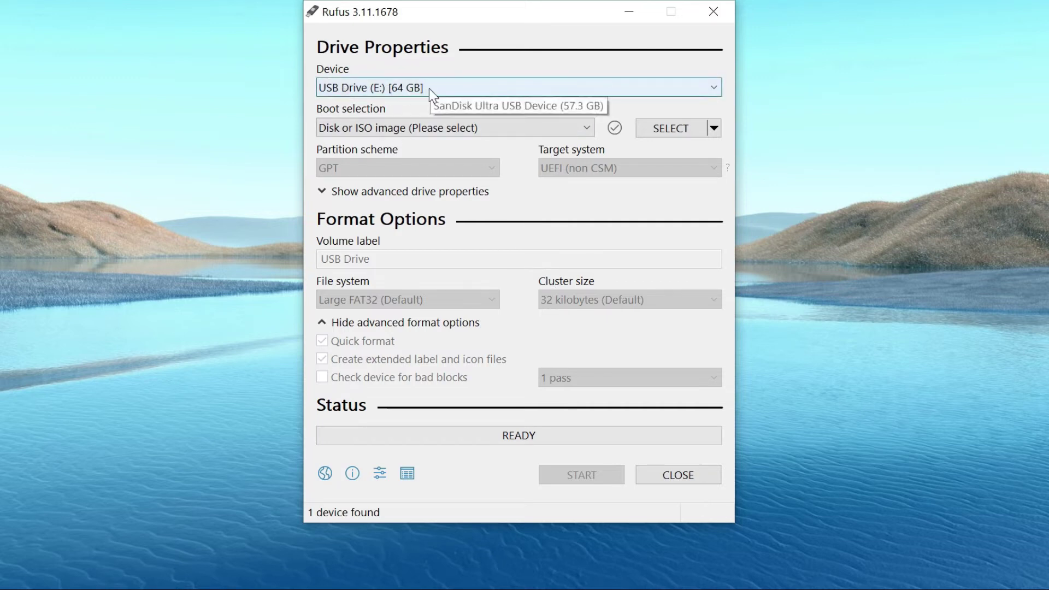
Step: Load the W10X64.PRO ISO from Downloads as the boot image, then switch SELECT to DOWNLOAD
left_click(660, 129)
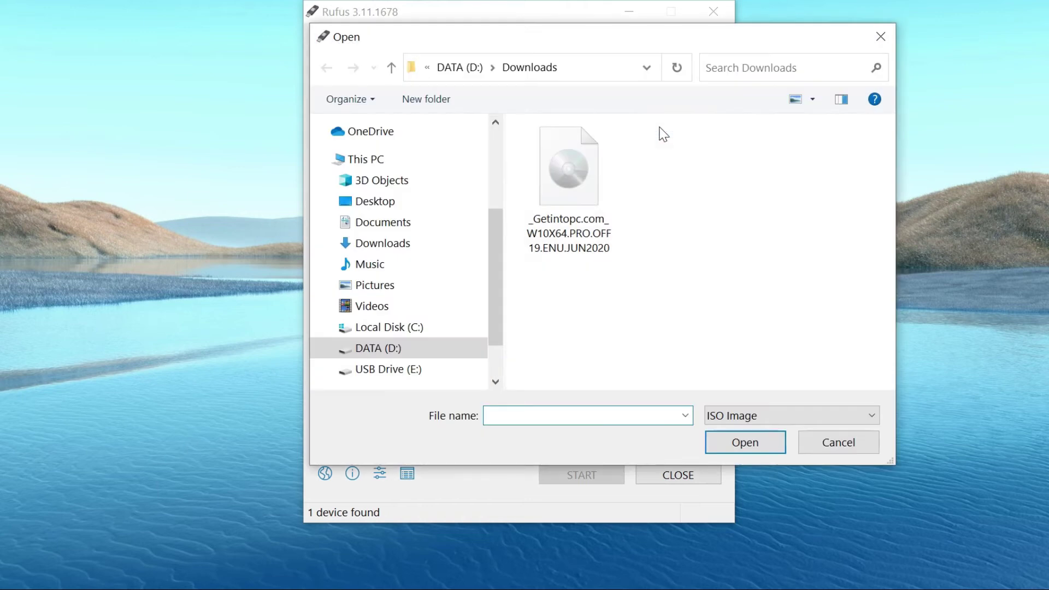
left_click(561, 204)
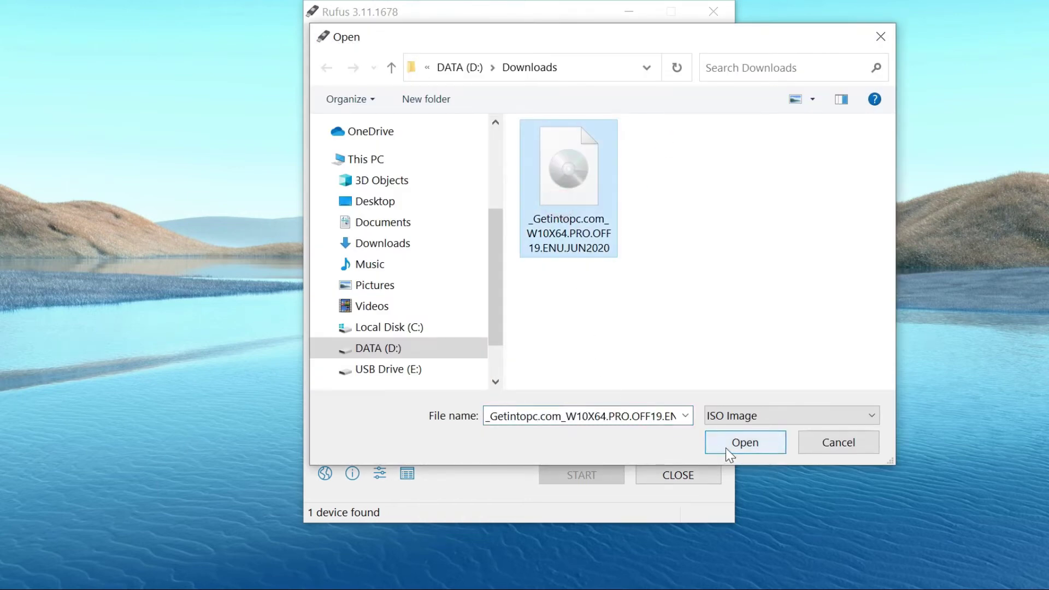
left_click(726, 446)
left_click(714, 127)
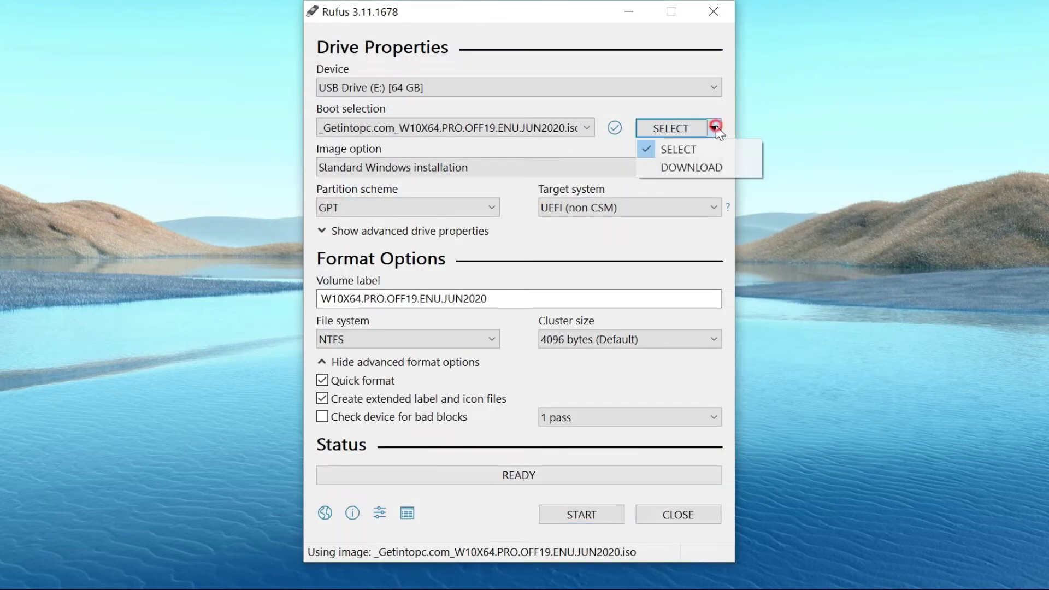
left_click(683, 168)
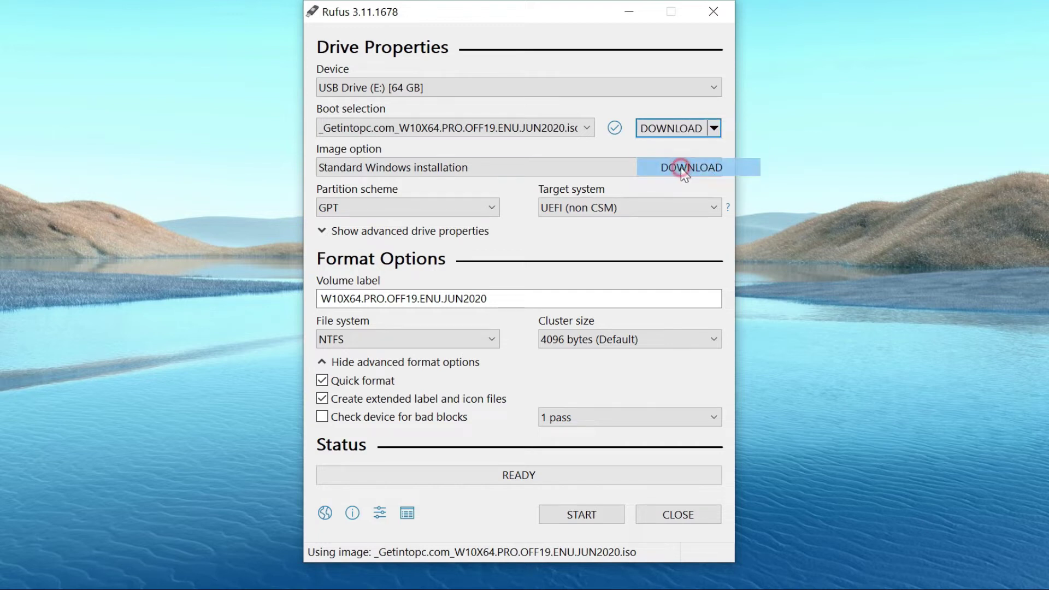
Step: Choose Windows 10, release 20H1, Home/Pro edition, English International, x64 for the ISO download
left_click(673, 130)
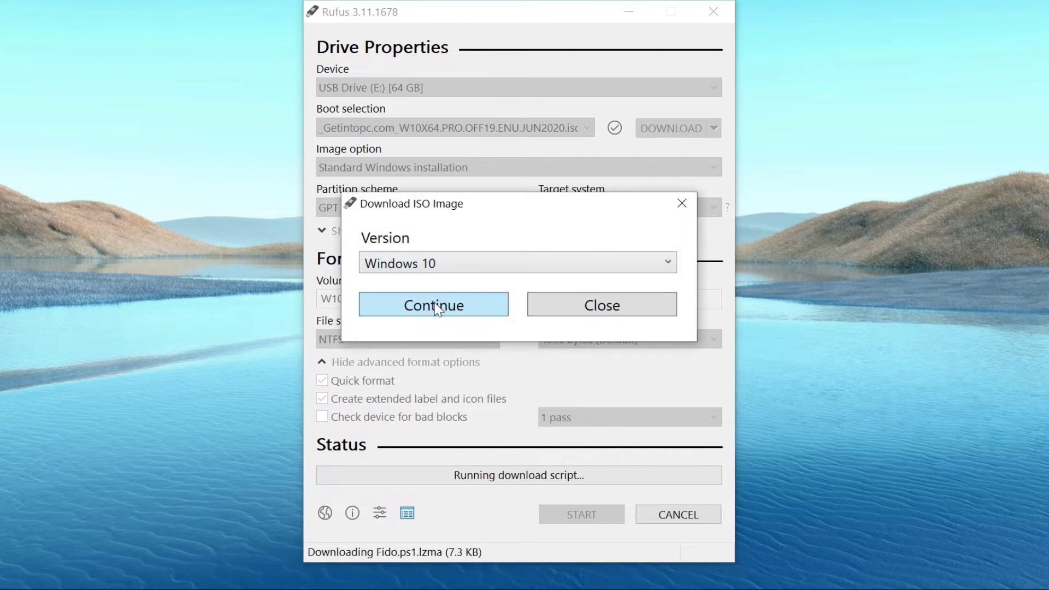
left_click(437, 307)
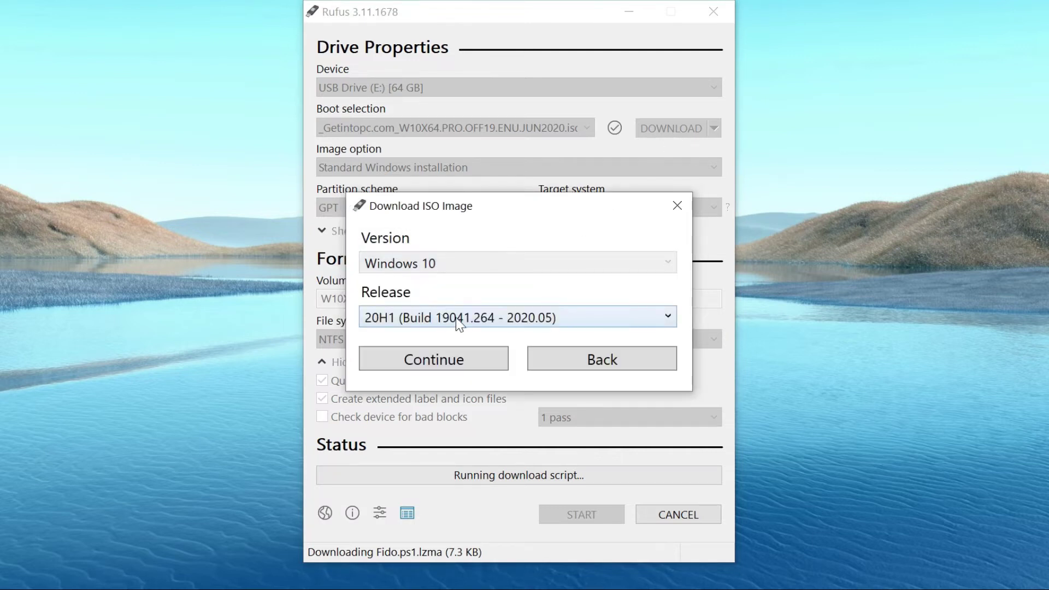
left_click(459, 322)
left_click(449, 340)
left_click(462, 359)
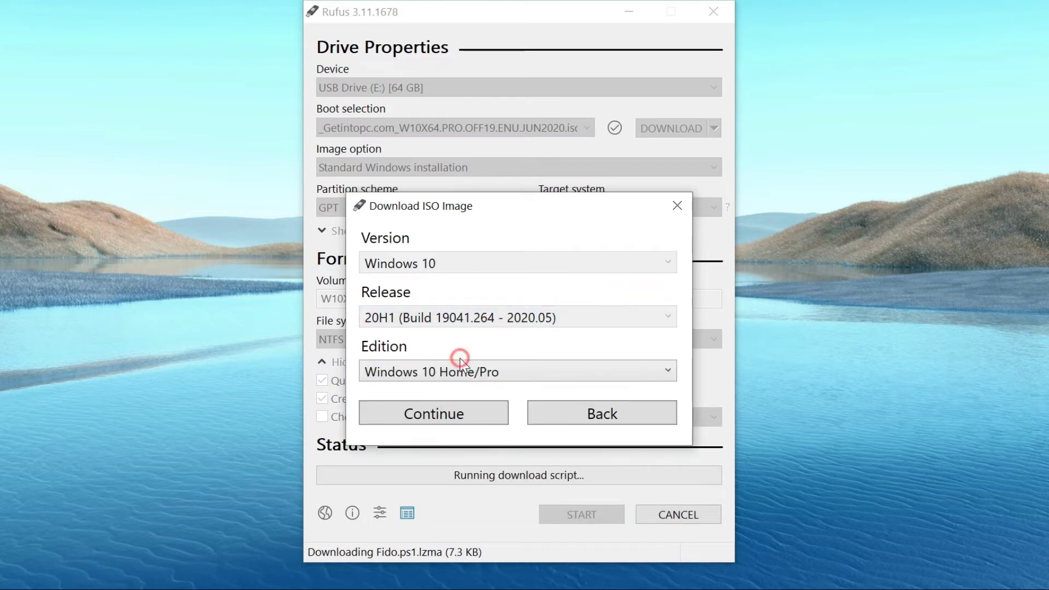
left_click(480, 372)
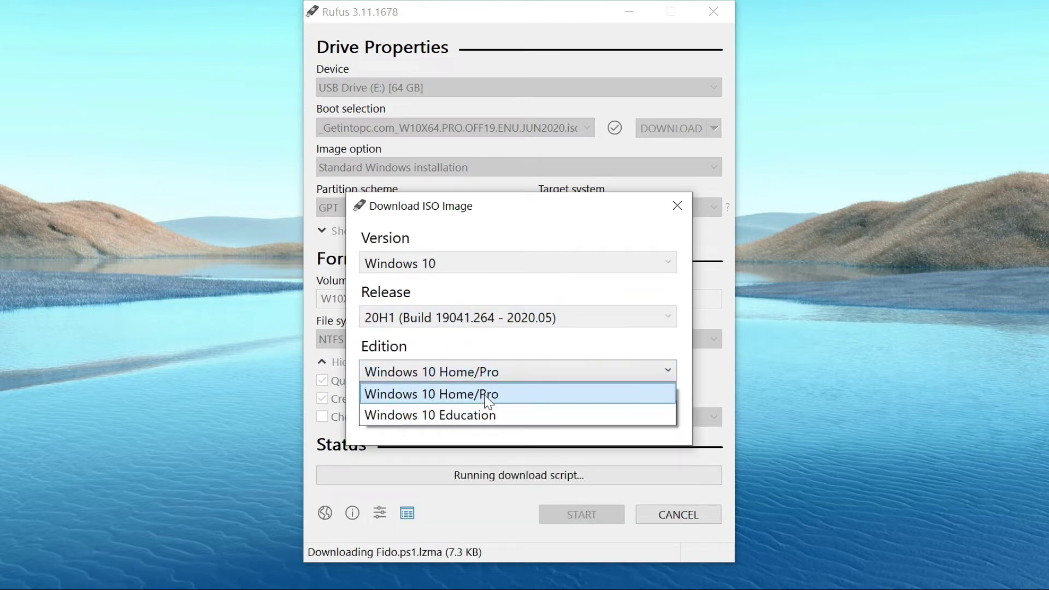
left_click(488, 401)
left_click(476, 418)
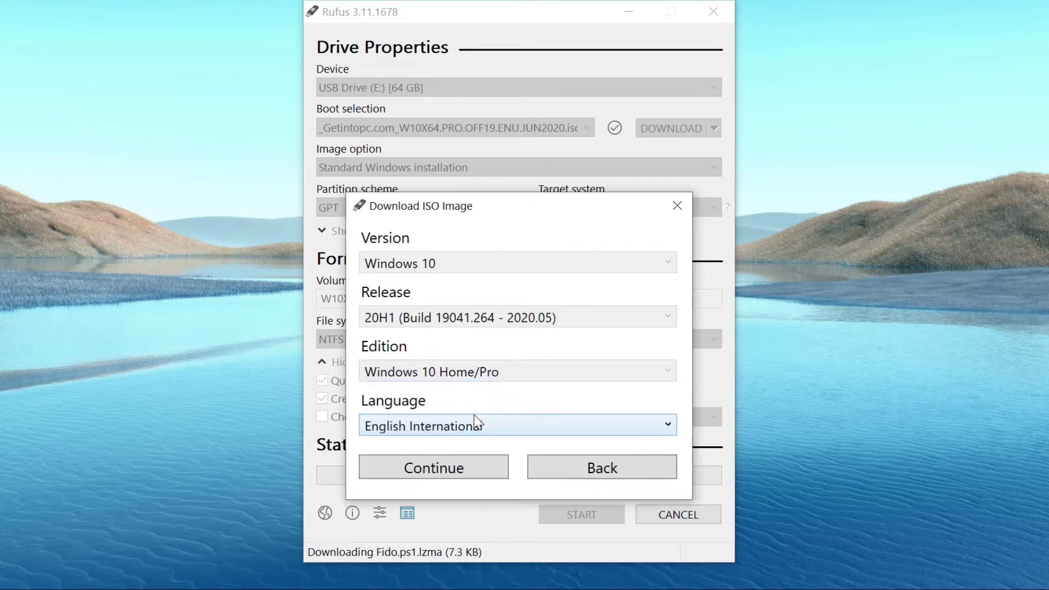
left_click(454, 467)
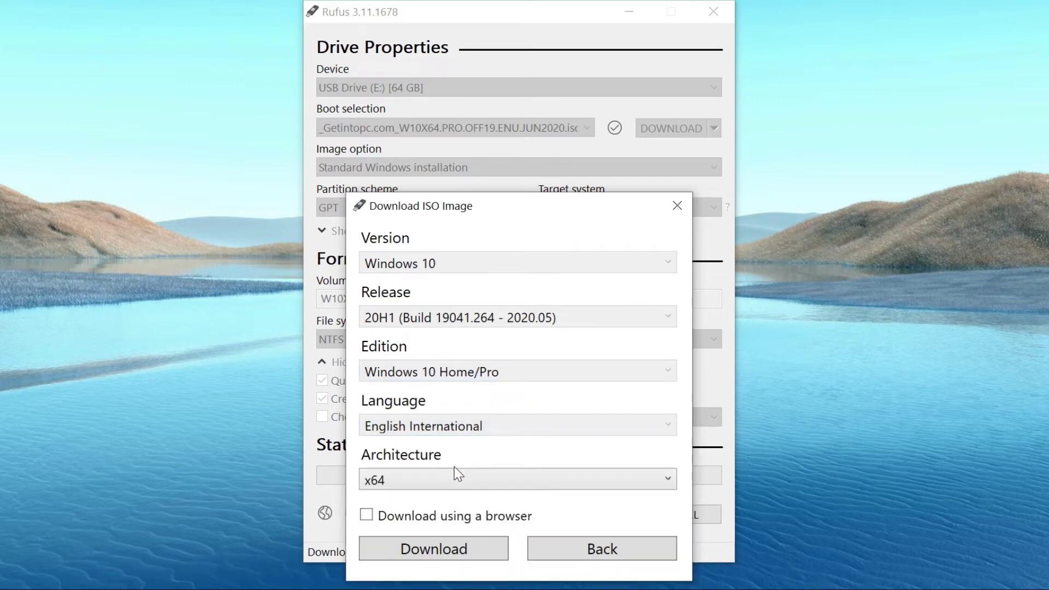
left_click(472, 477)
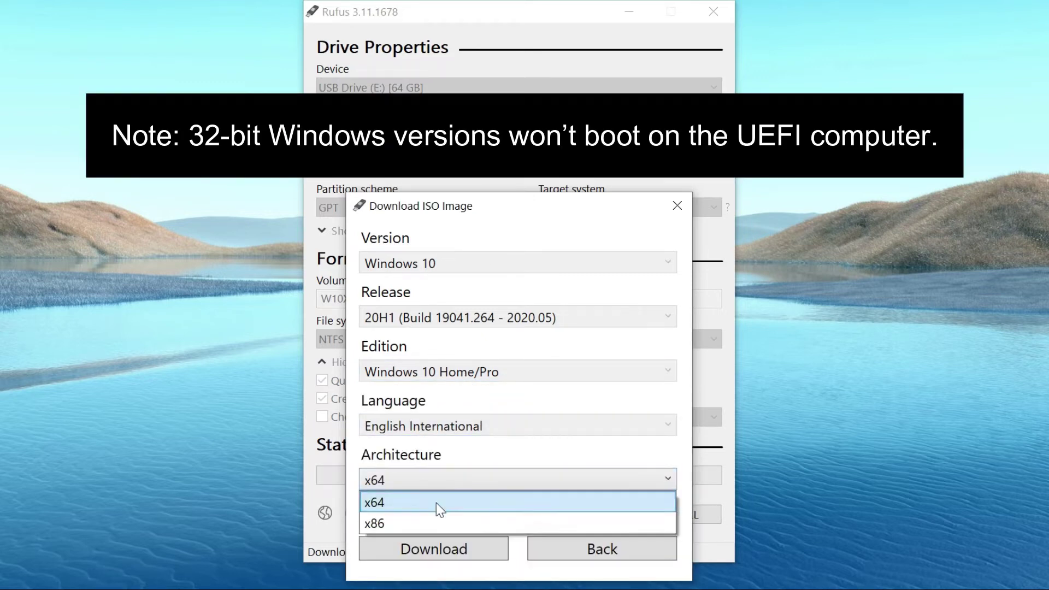
left_click(429, 502)
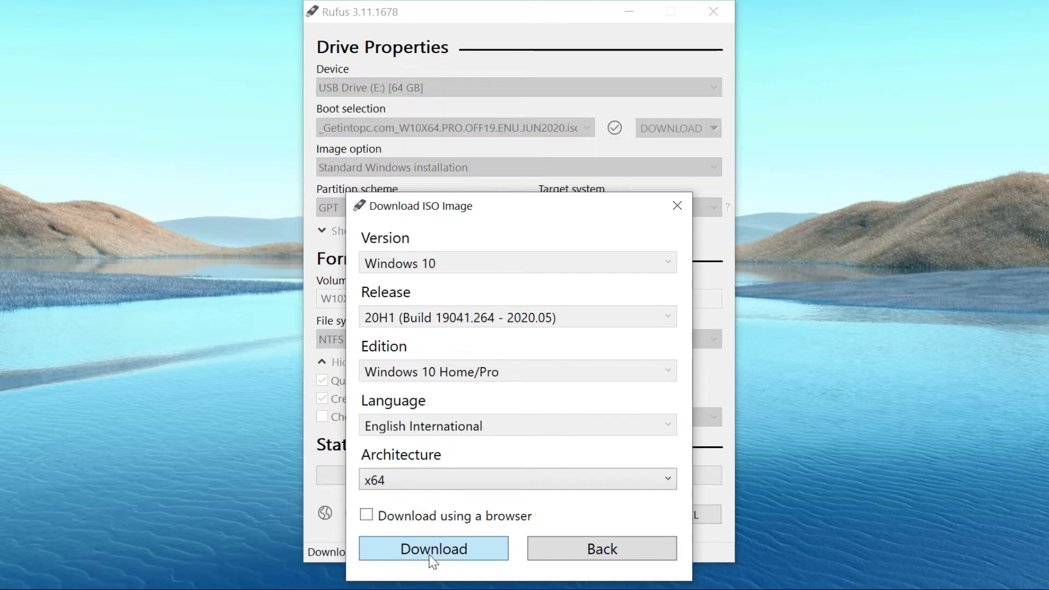
Step: Save Win10_2004_EnglishInternational_x64.iso to Downloads, then cancel the download at 1.8%
left_click(434, 549)
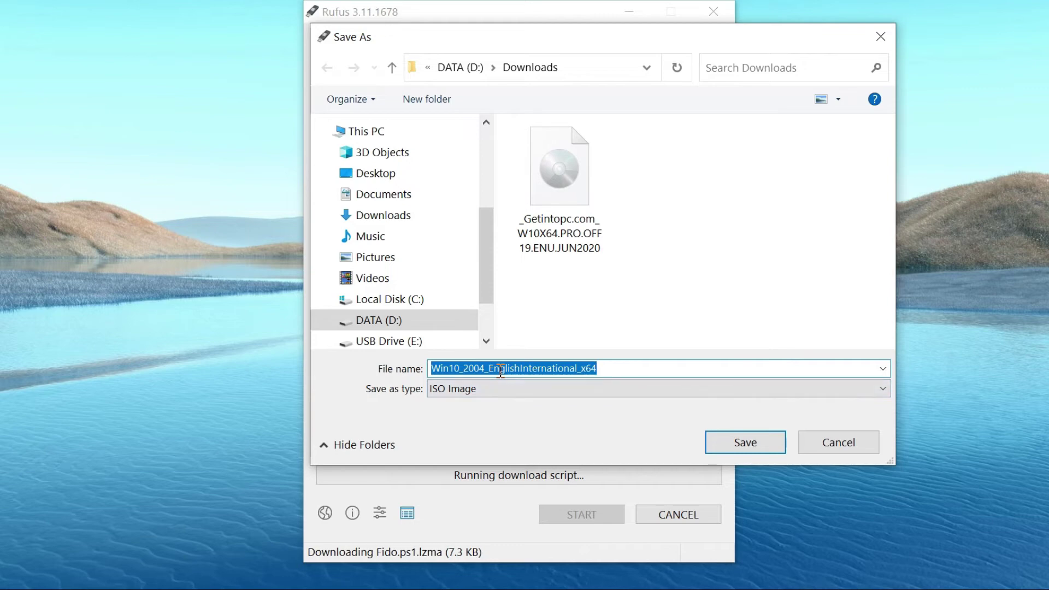
left_click(745, 442)
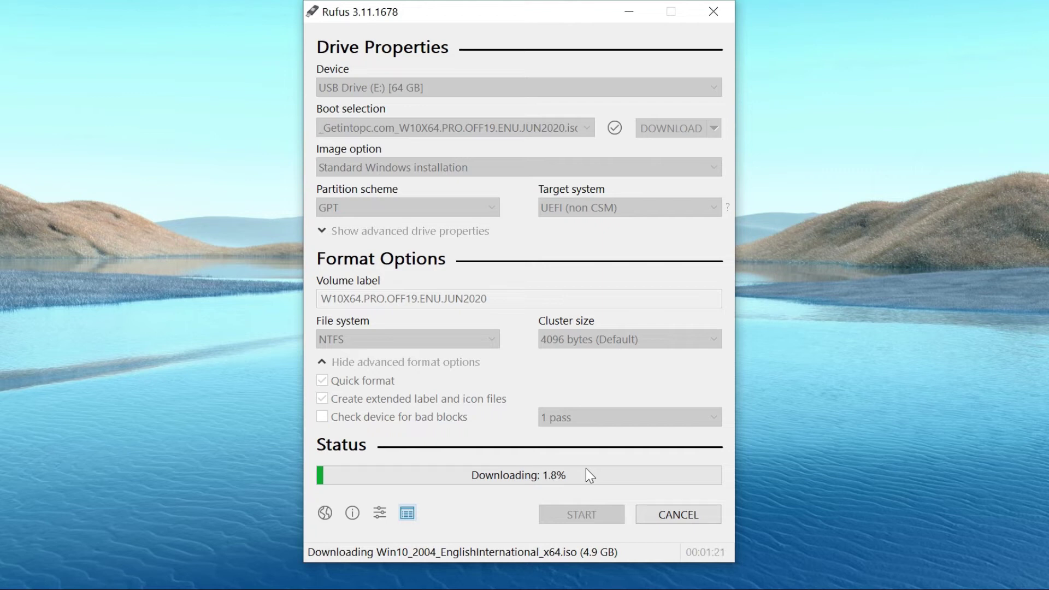
left_click(696, 511)
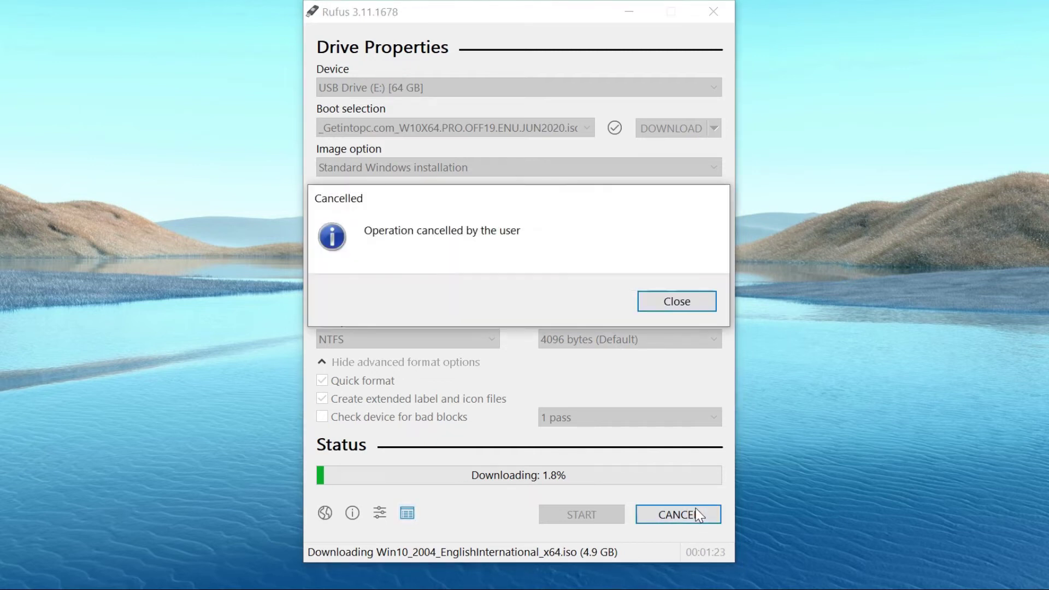
left_click(675, 300)
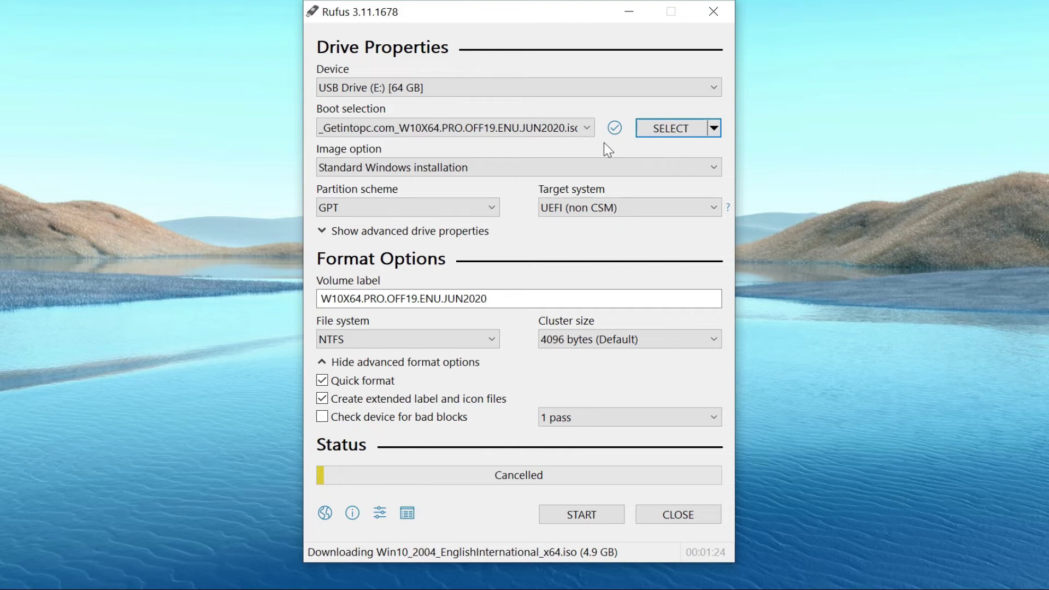
Step: Keep GPT, Standard Windows installation, NTFS and the 4096-byte cluster size
left_click(376, 208)
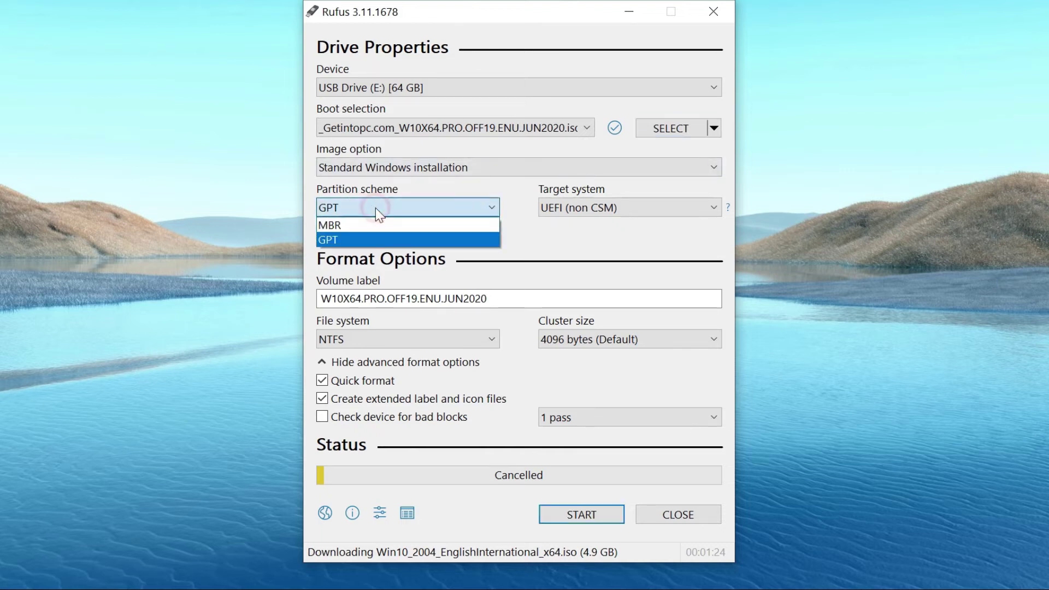
left_click(363, 239)
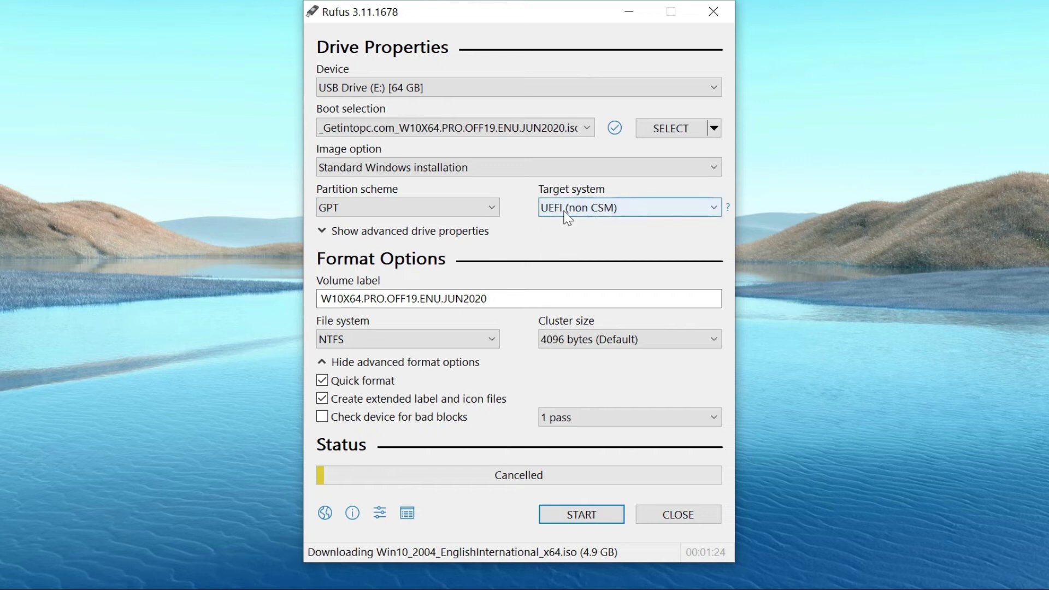
left_click(522, 169)
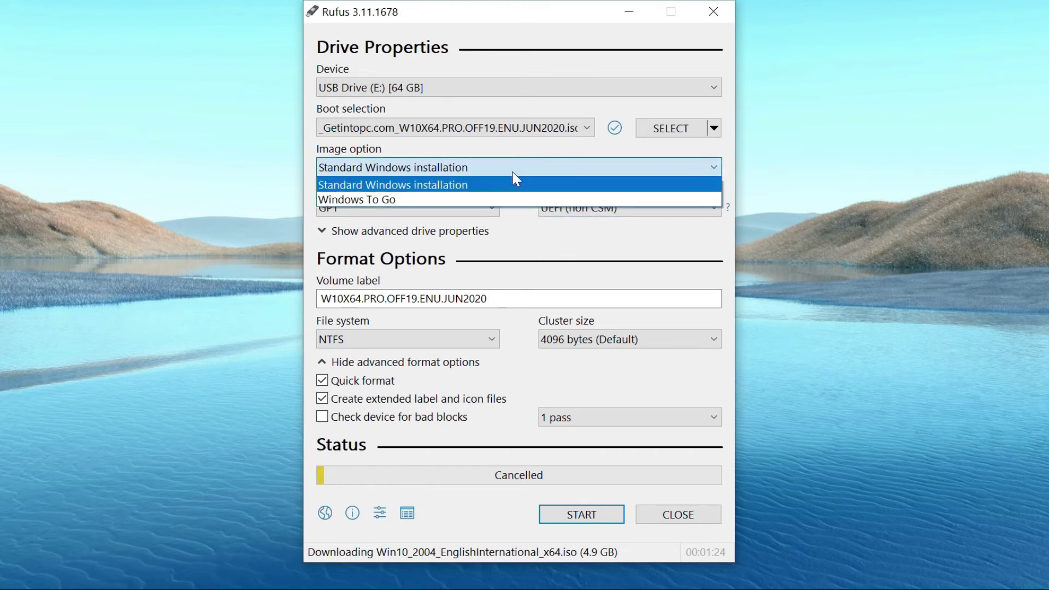
left_click(469, 186)
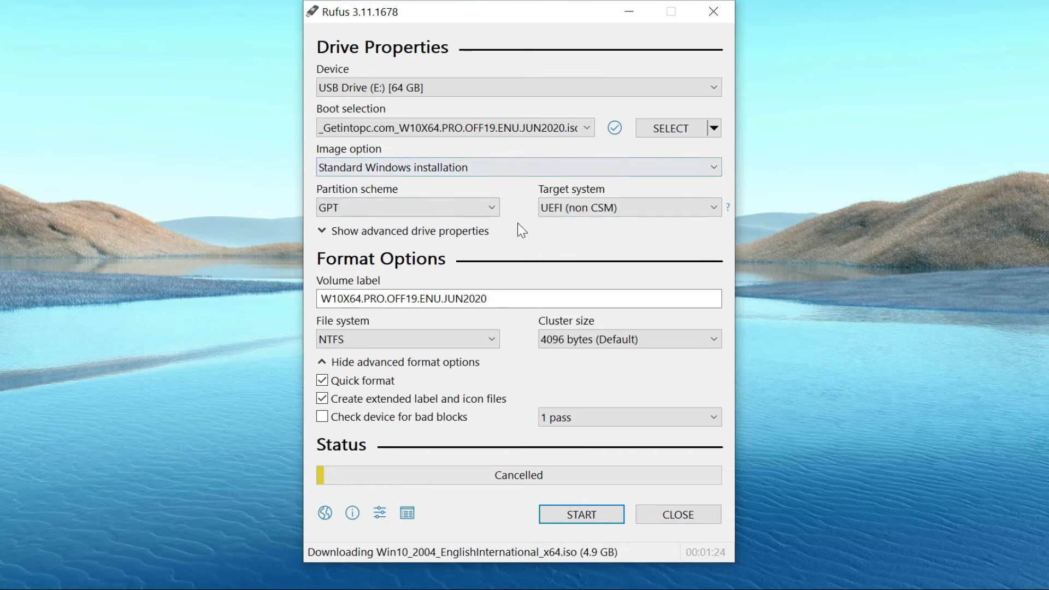
left_click(415, 337)
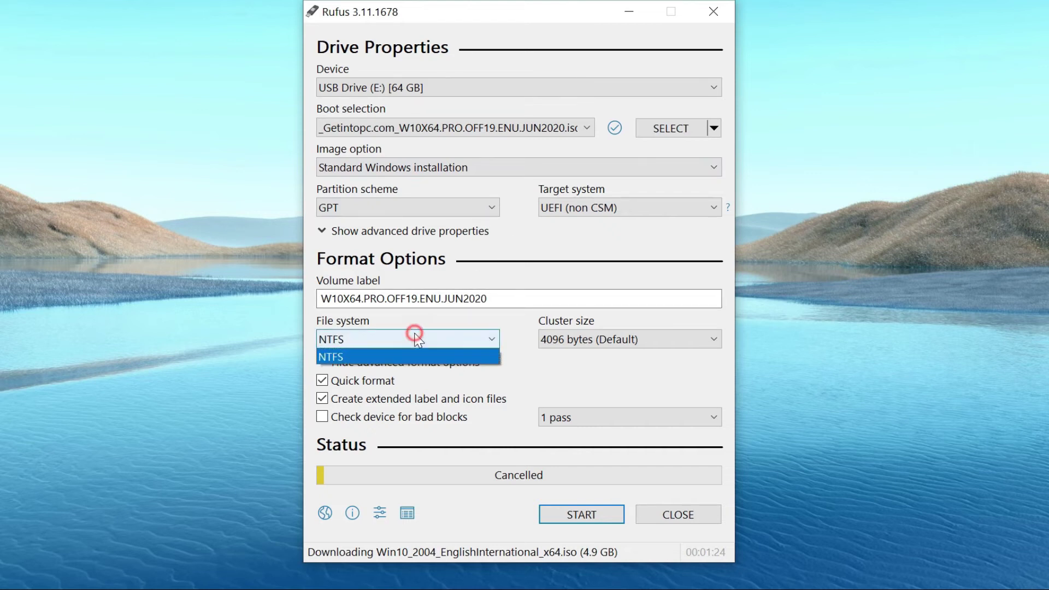
left_click(366, 357)
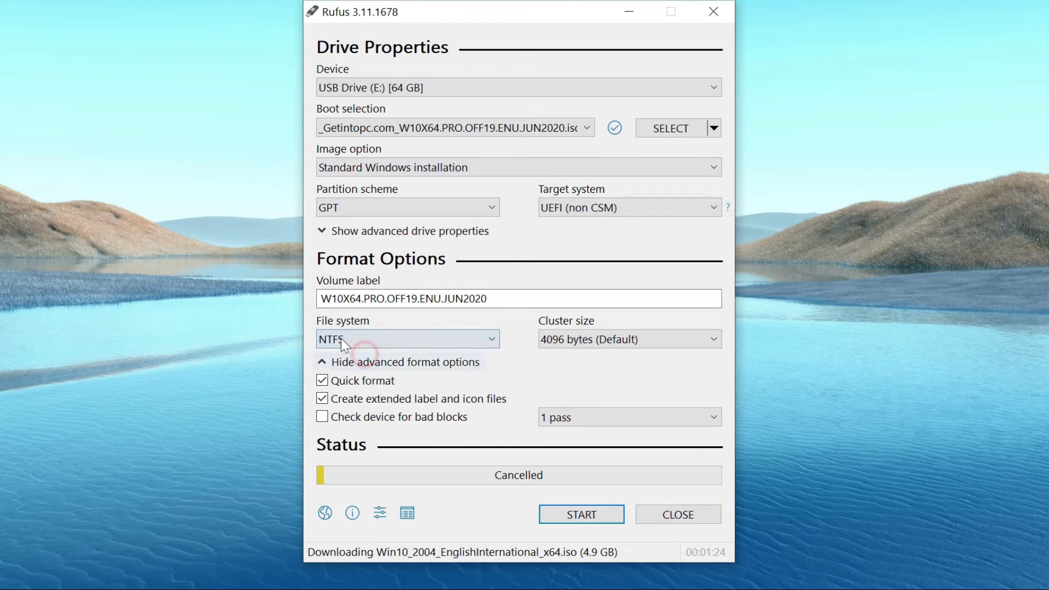
left_click(595, 342)
left_click(601, 401)
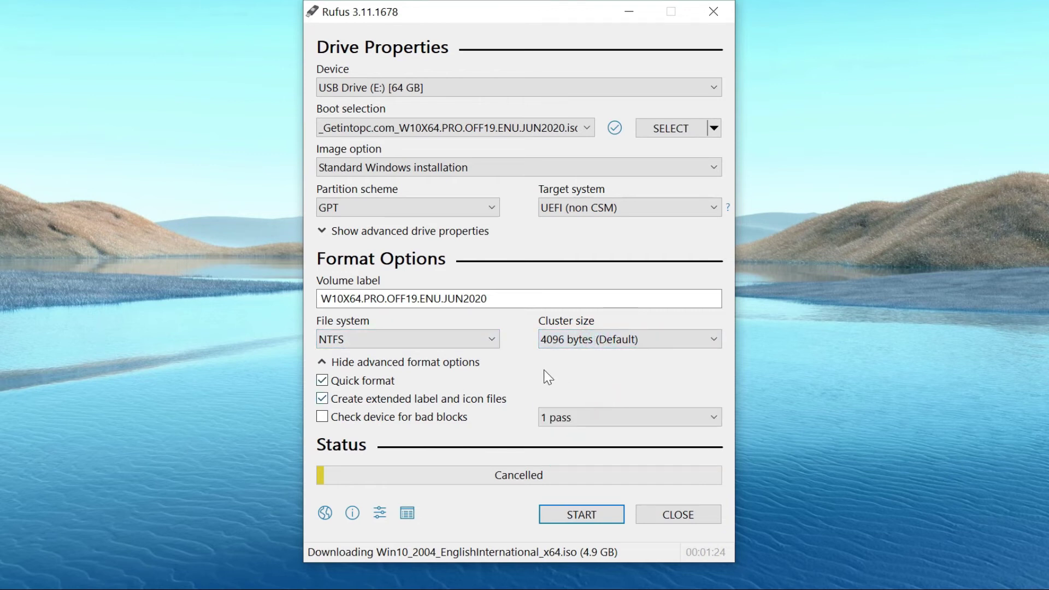
Step: Set the volume label to Windows_10_Pro and start writing the drive
left_click(501, 299)
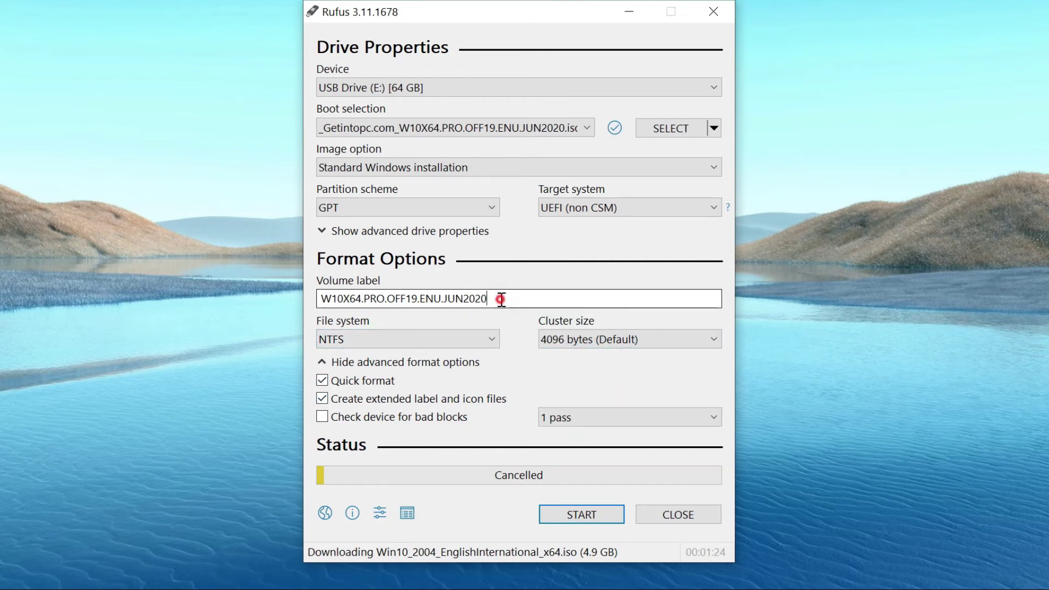
key("BackSpace")
key("BackSpace")
key("BackSpace")
key("BackSpace")
key("BackSpace")
key("BackSpace")
key("BackSpace")
key("BackSpace")
key("BackSpace")
key("BackSpace")
key("BackSpace")
key("BackSpace")
key("BackSpace")
key("BackSpace")
key("BackSpace")
key("BackSpace")
key("BackSpace")
key("BackSpace")
key("BackSpace")
key("BackSpace")
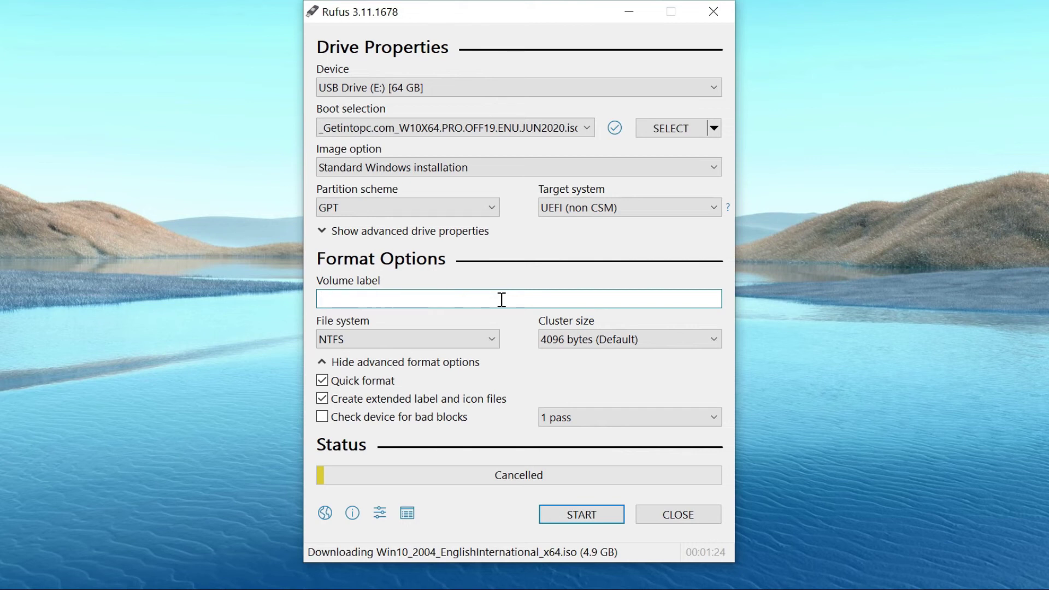
type("Windows_10_Pro")
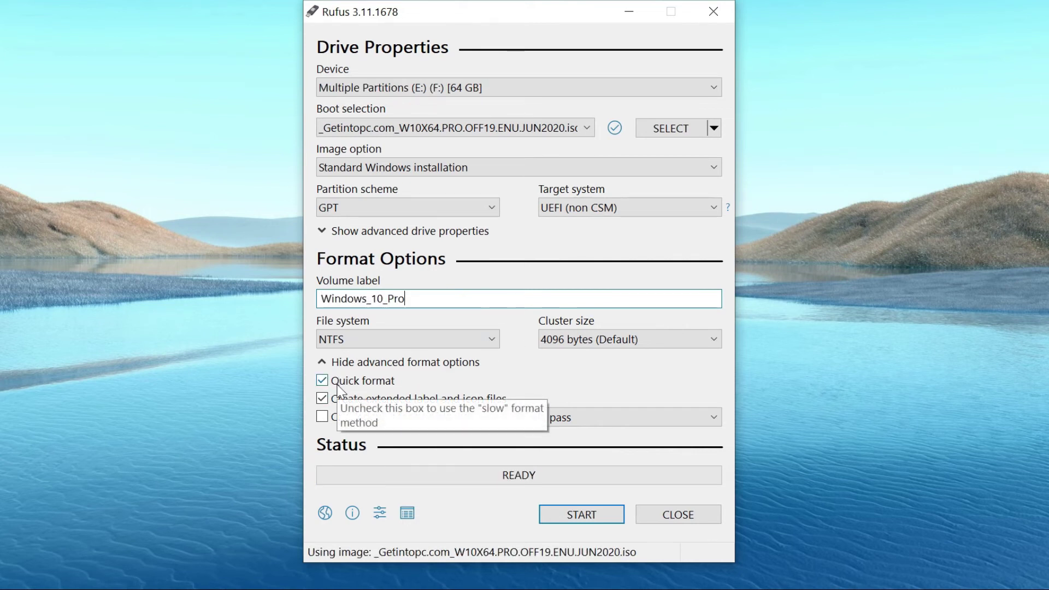
left_click(319, 362)
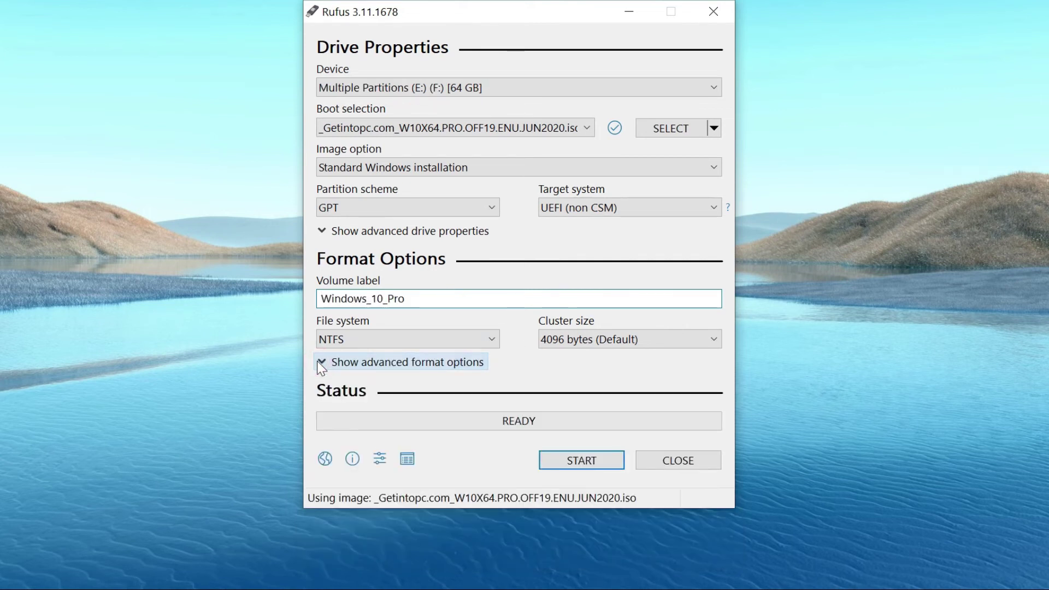
left_click(582, 467)
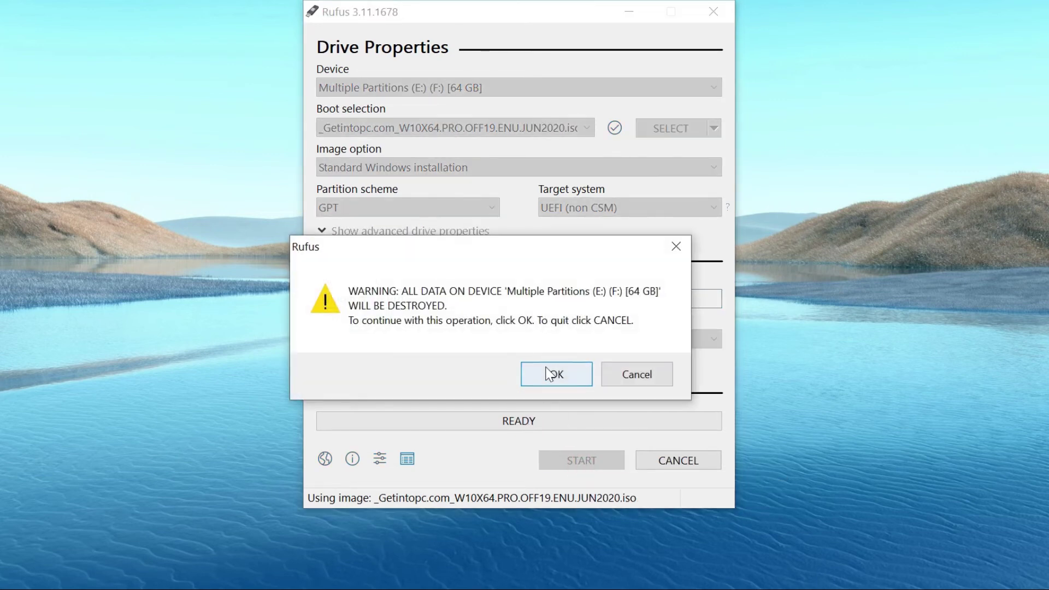
Step: Accept the warning that all data on the 64 GB USB drive will be destroyed
left_click(552, 373)
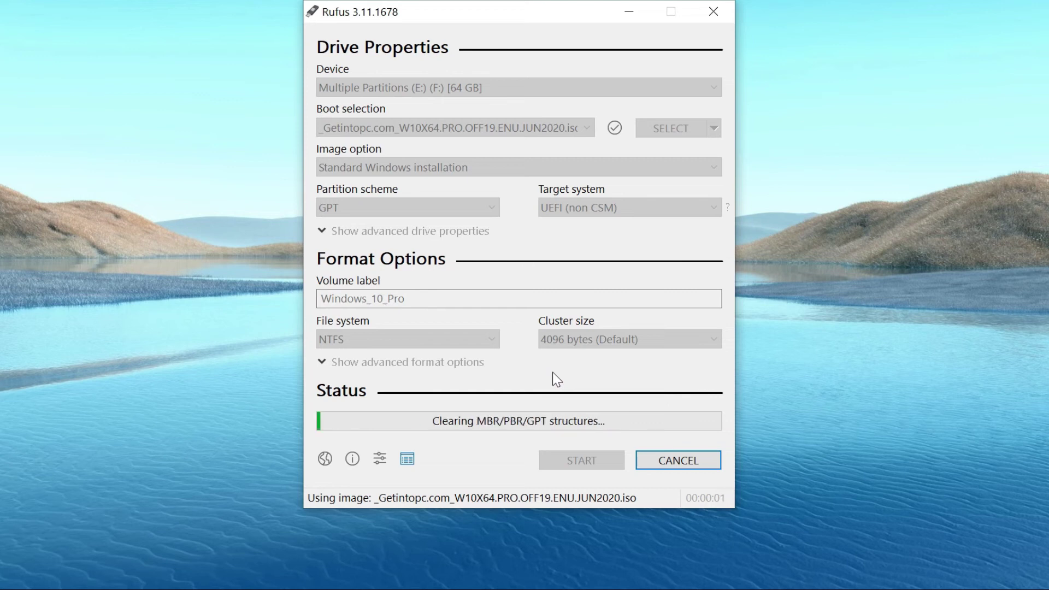